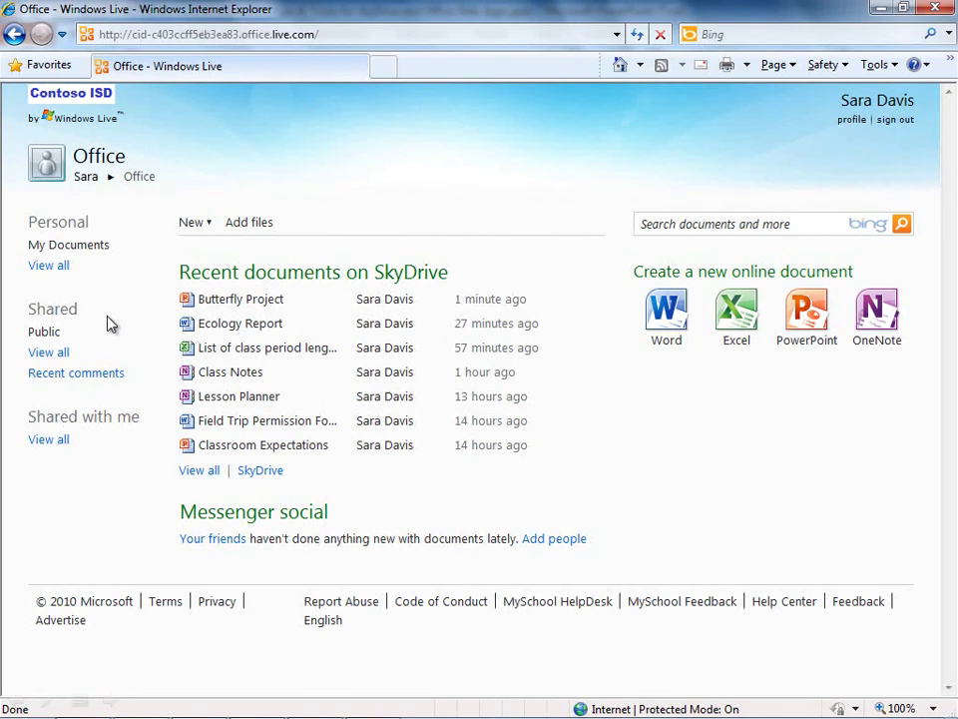
click(52, 333)
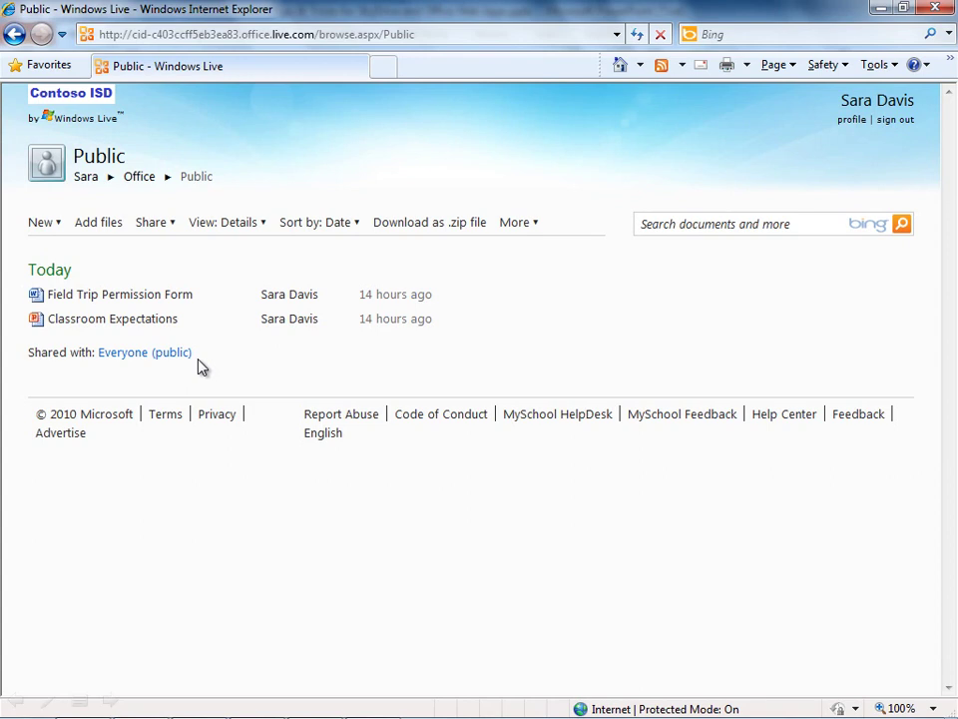
Get a shareable link for the Public folder from the Share menu
click(170, 228)
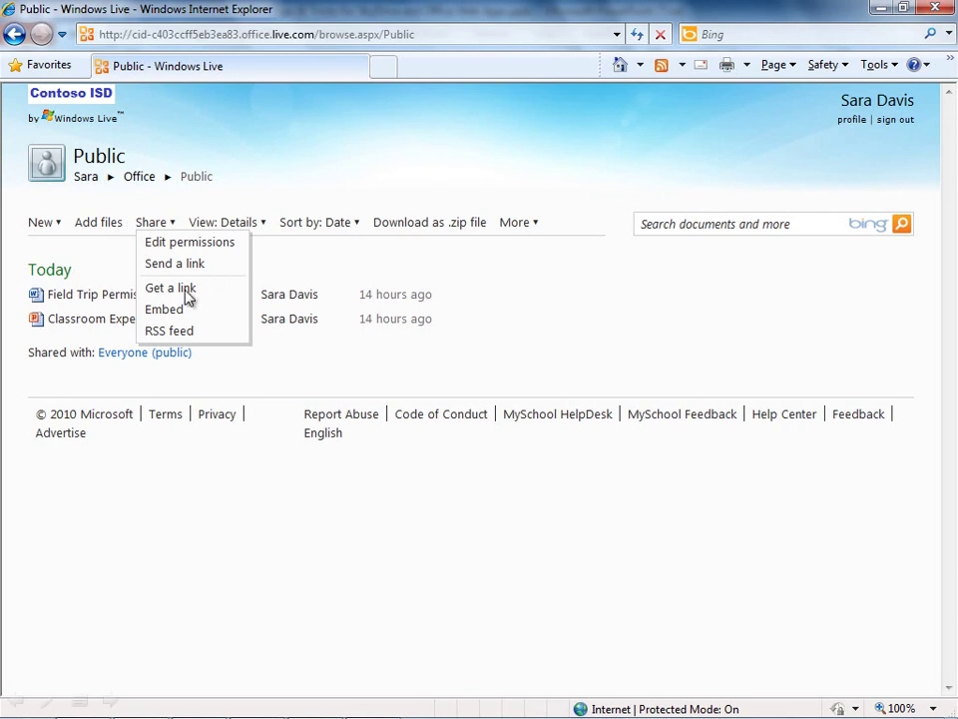
click(186, 290)
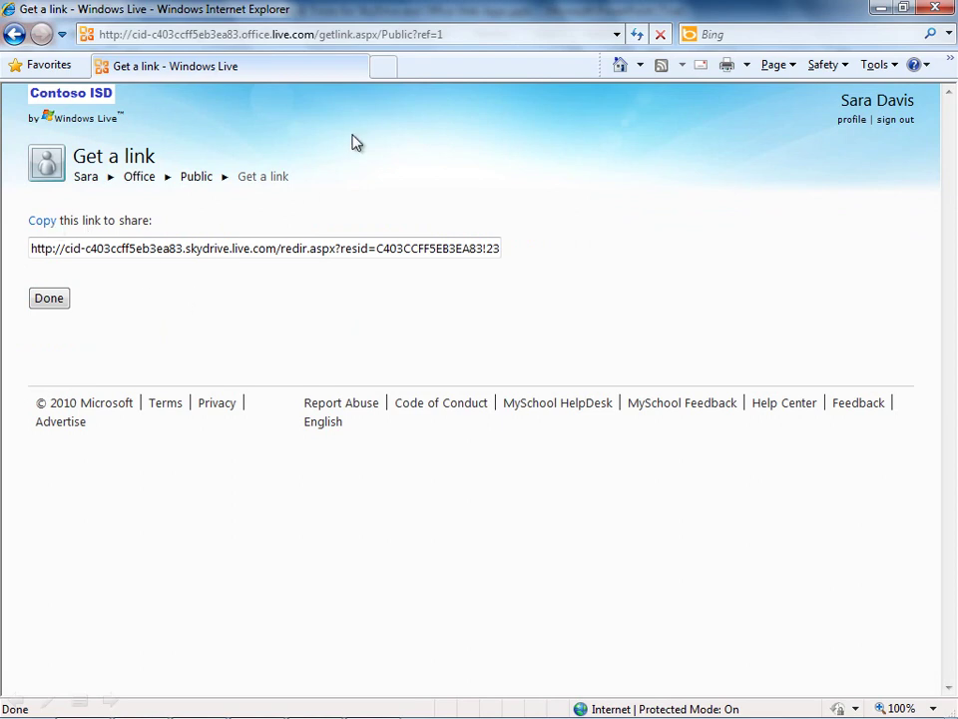
Load outlook.com in a new browser tab
click(387, 72)
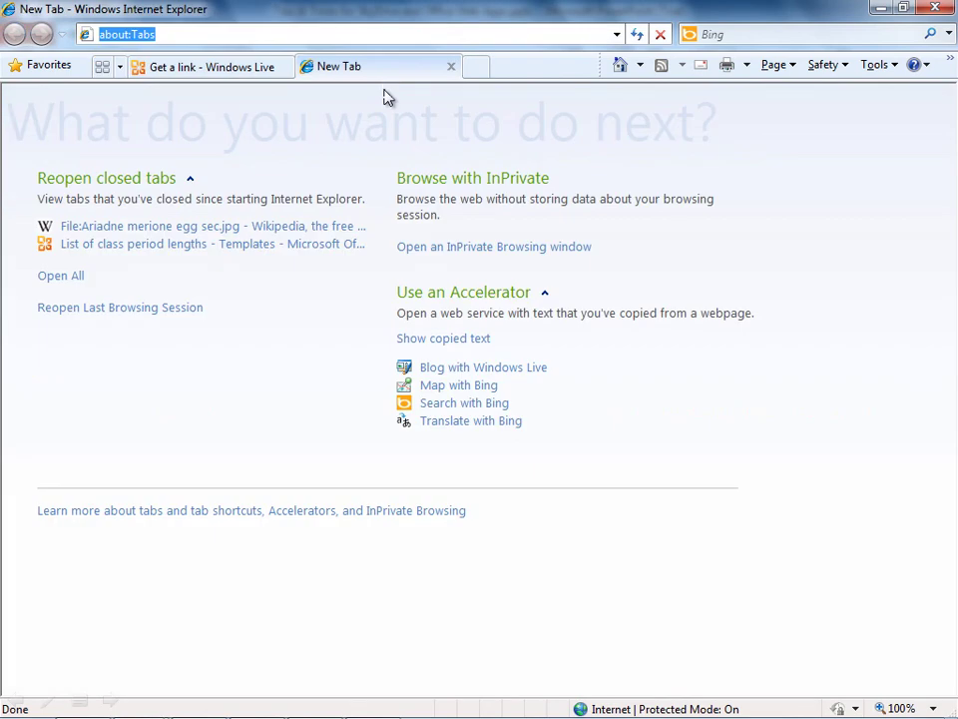
text(outlook.com)
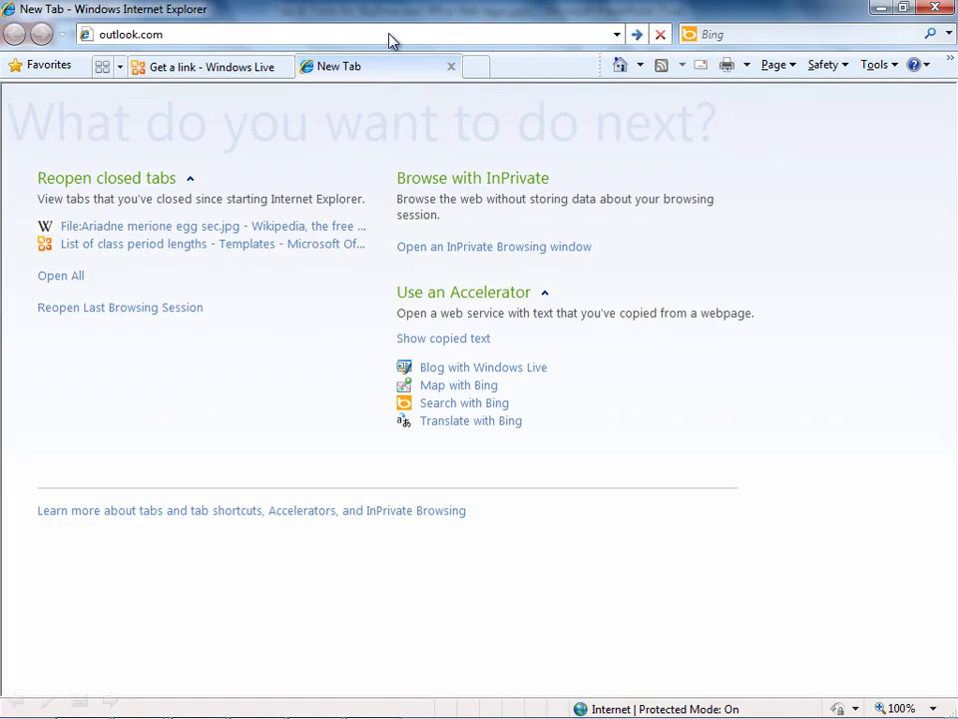
click(636, 35)
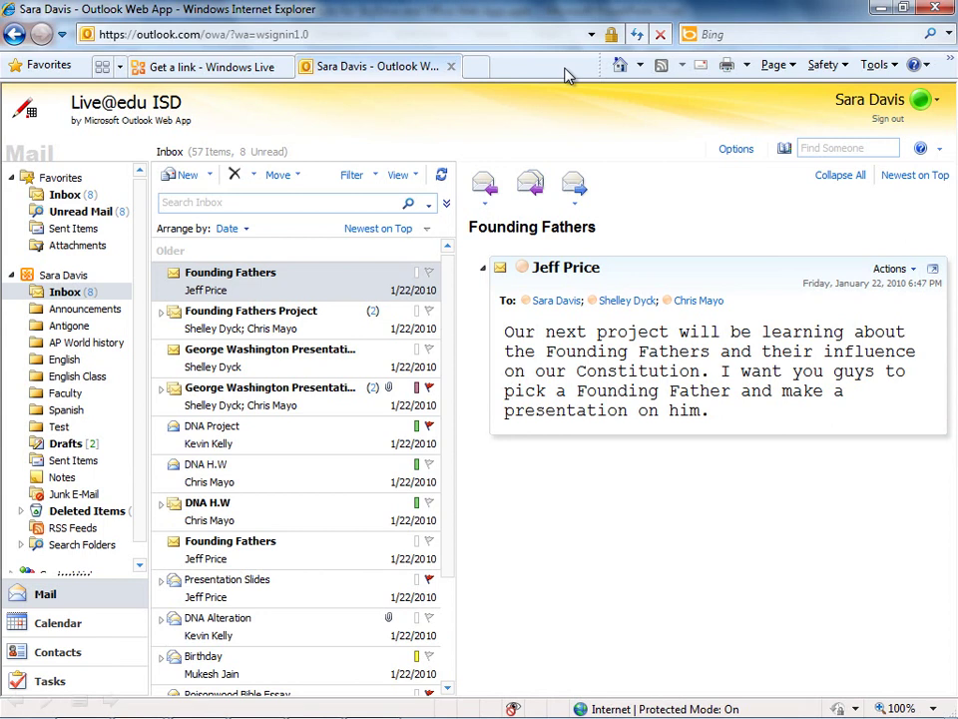
click(170, 175)
click(155, 286)
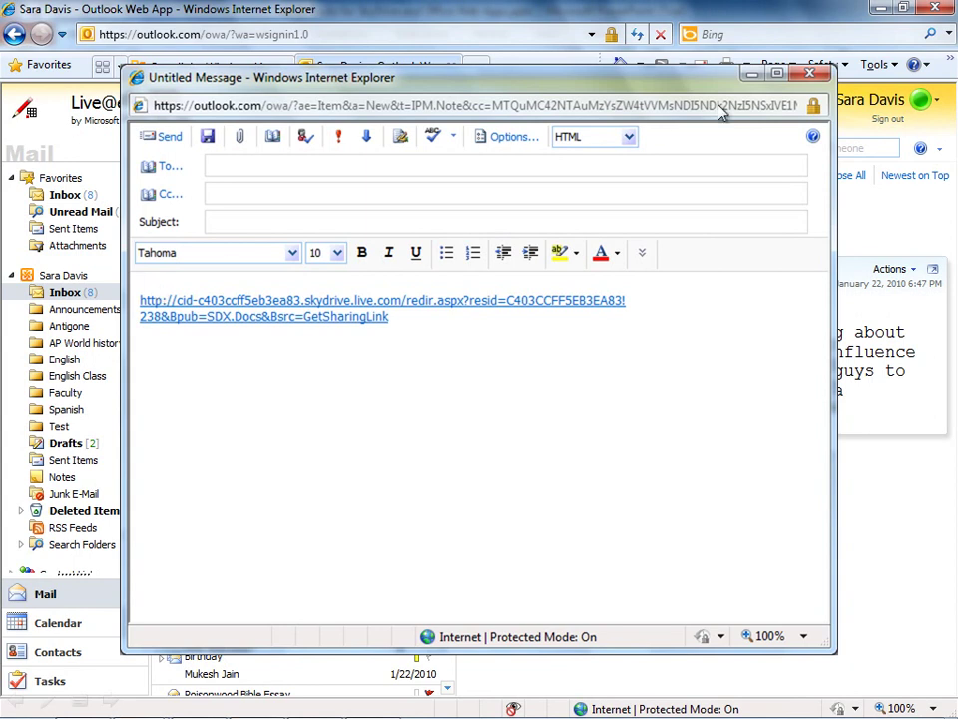
click(812, 77)
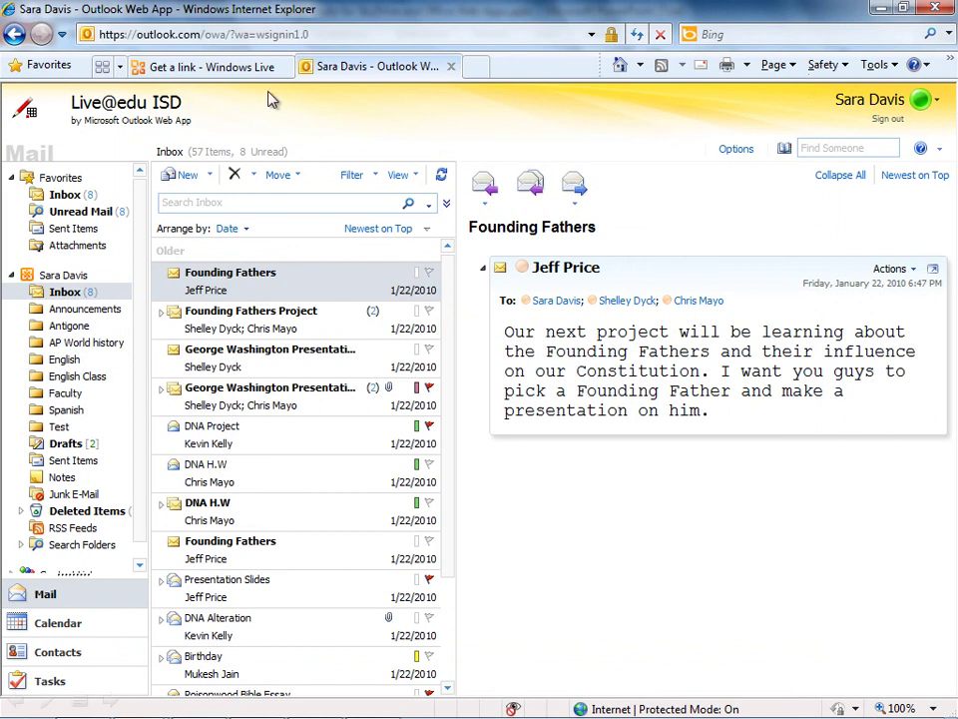
Go back to the SkyDrive Get a link page and finish it with Done
click(255, 66)
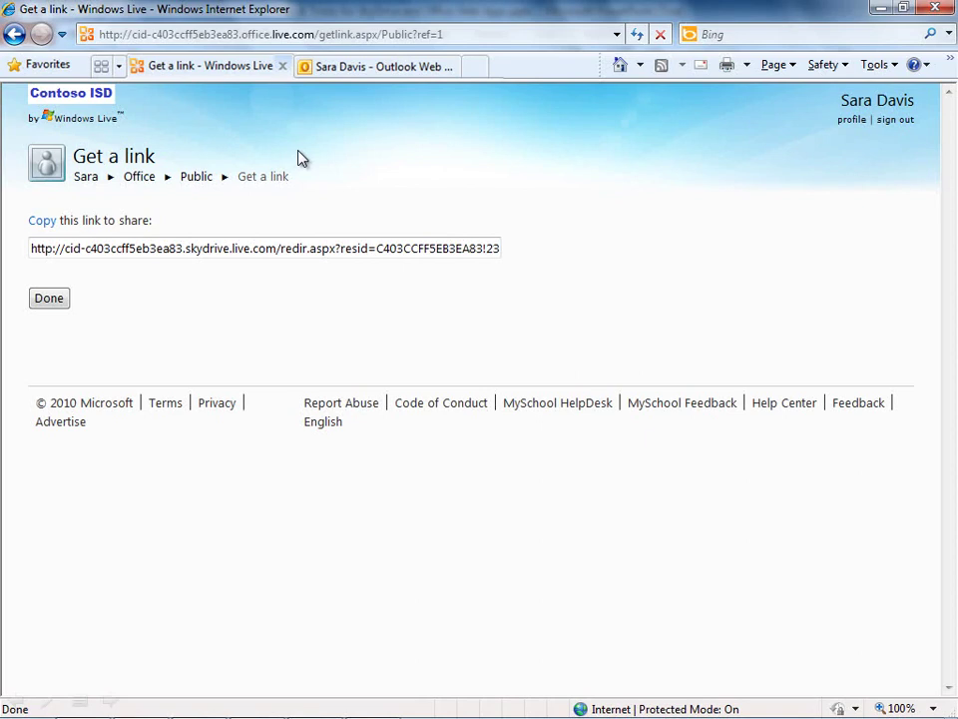
click(52, 301)
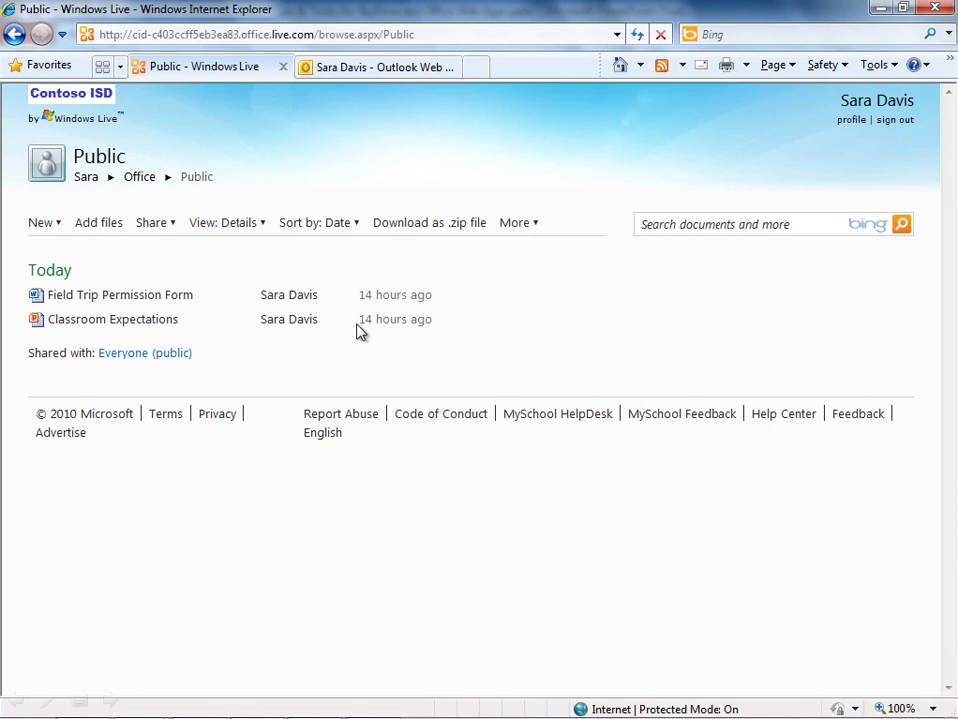
Check the Field Trip Permission Form's extra actions, then return to Office home and list new item types
mouse_move(344, 301)
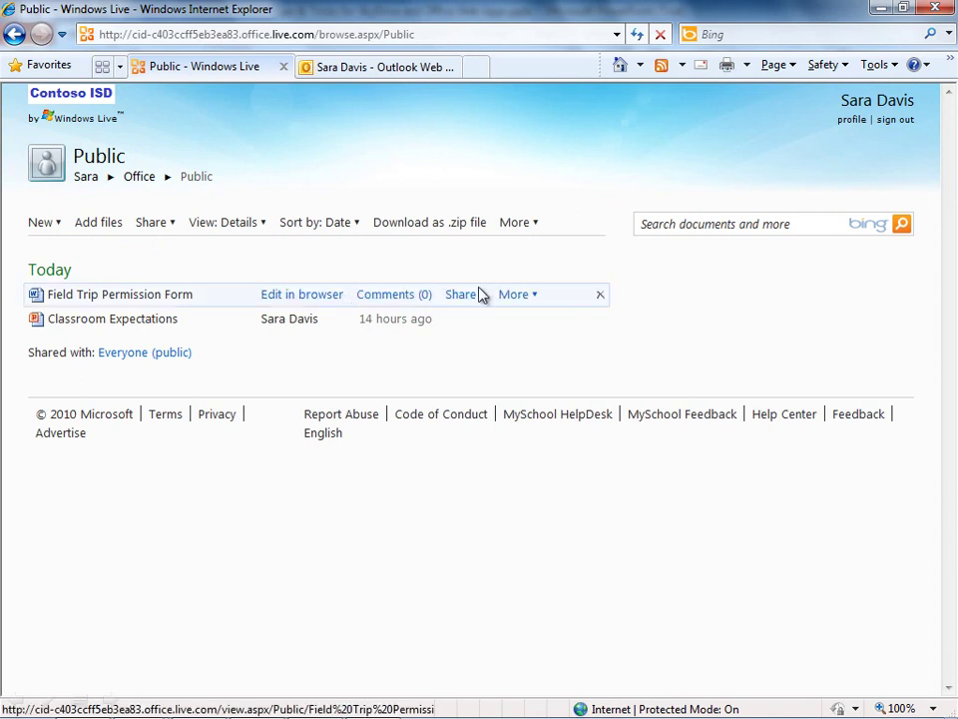
click(522, 297)
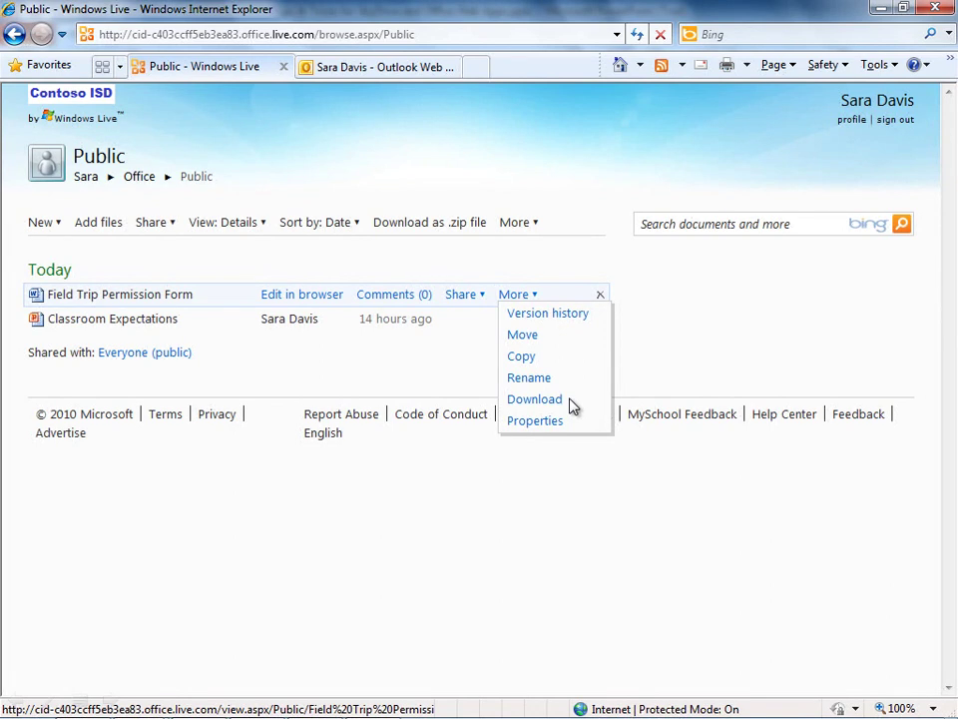
key(BackSpace)
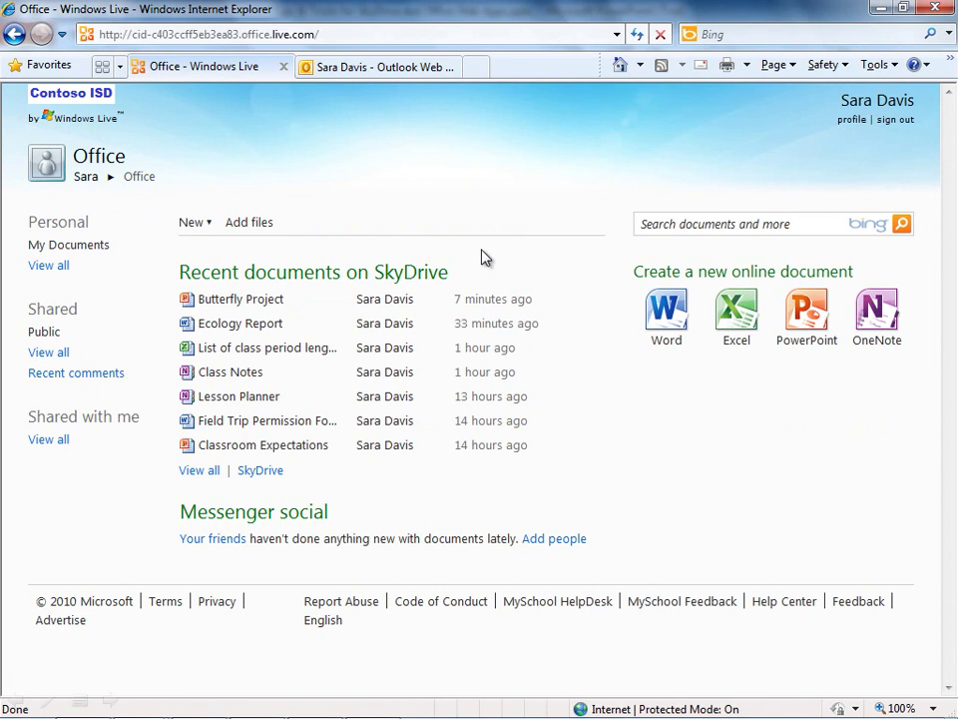
click(208, 222)
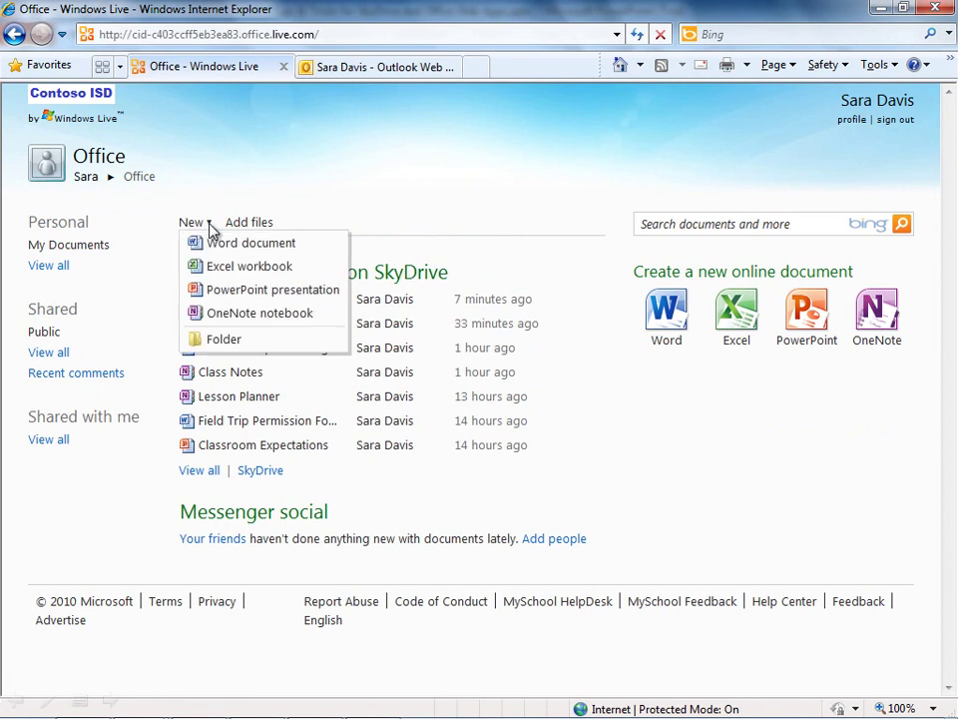
Start a new folder named 'Weather Project' and expand its Share with choices
click(250, 341)
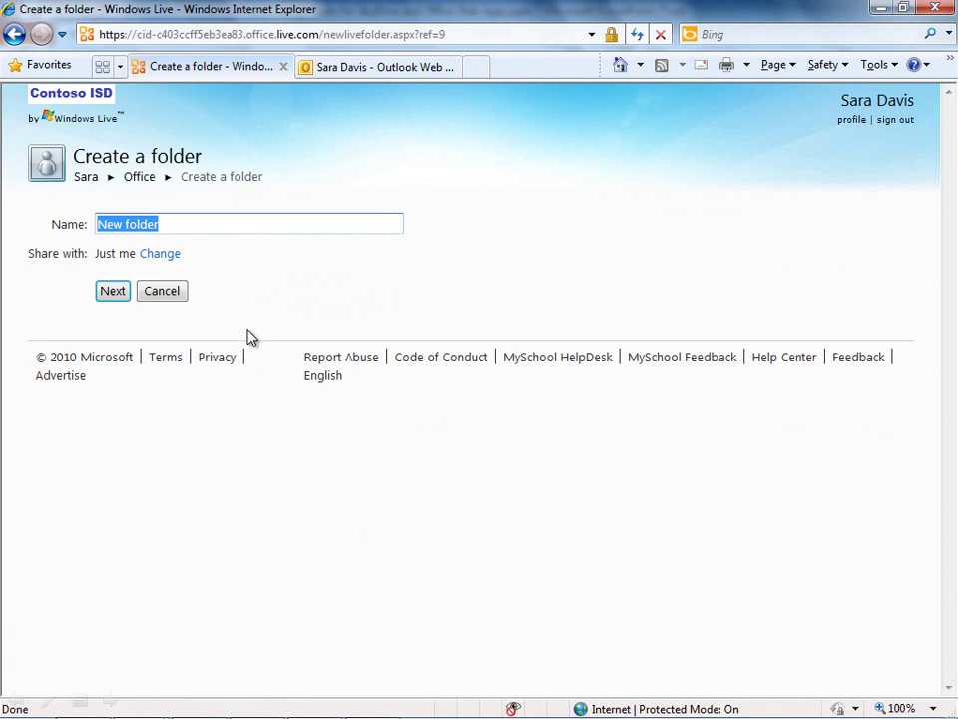
text(Weather Project)
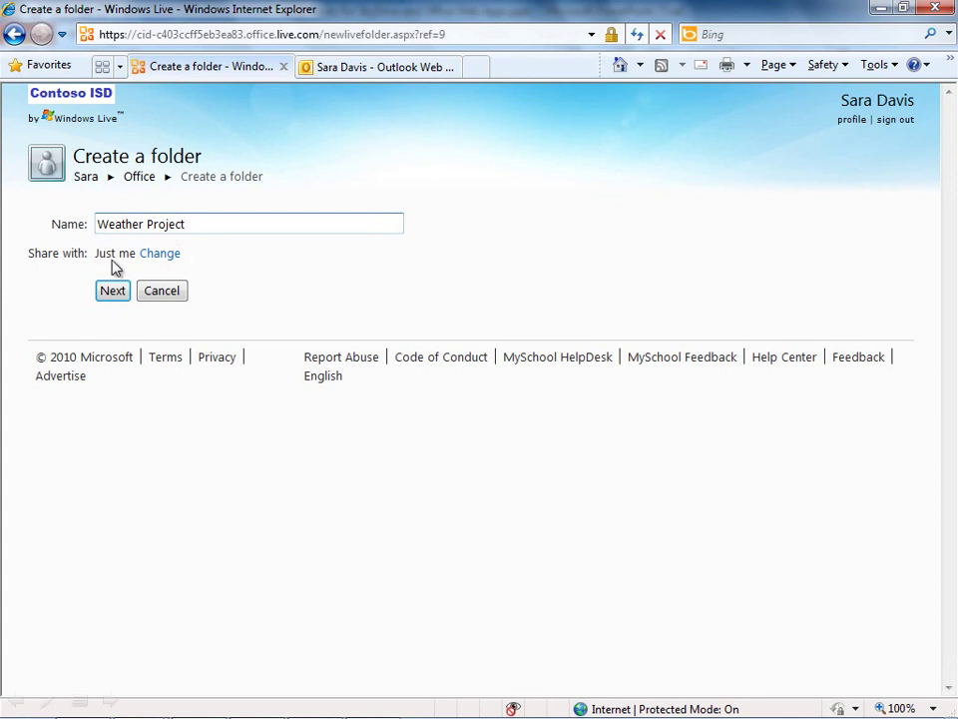
click(157, 255)
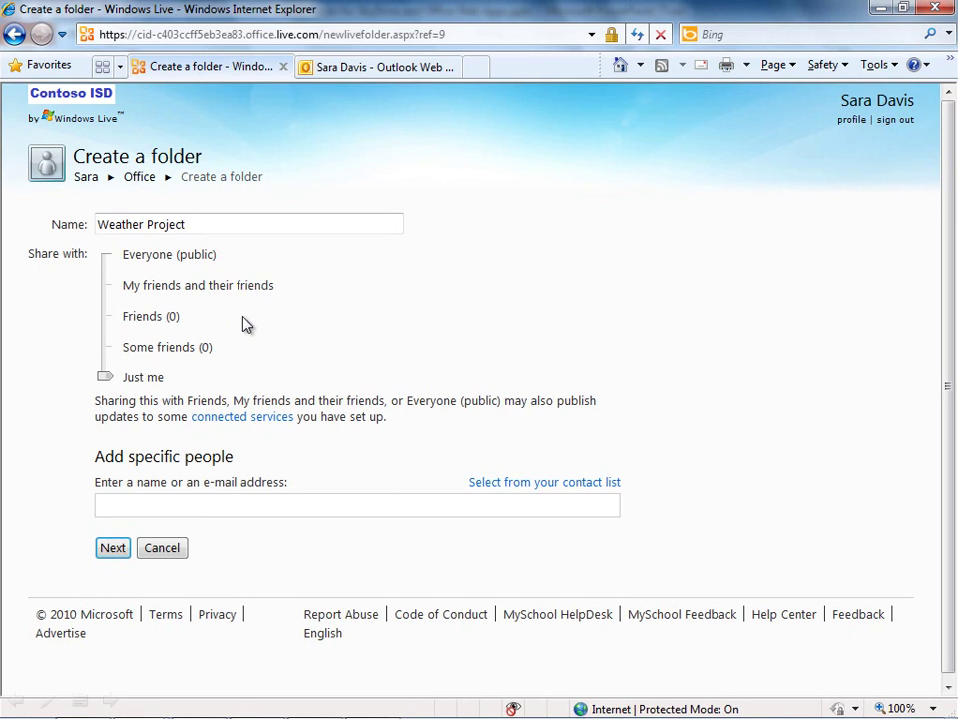
Add two students with add, edit and delete permission, then create the folder
click(117, 503)
key(ctrl+v)
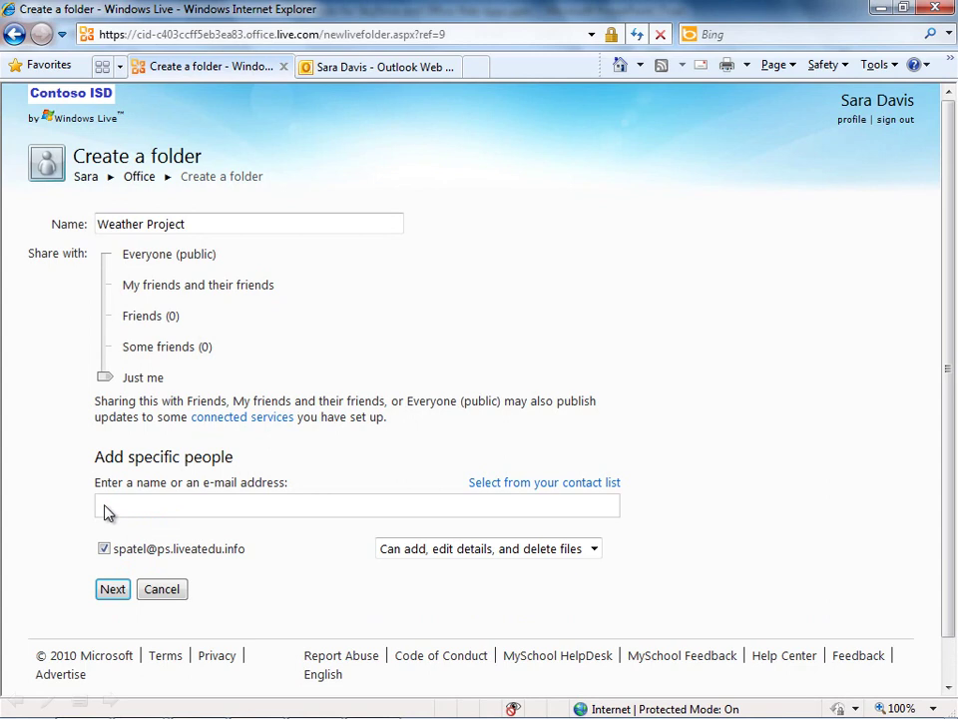
key(ctrl+v)
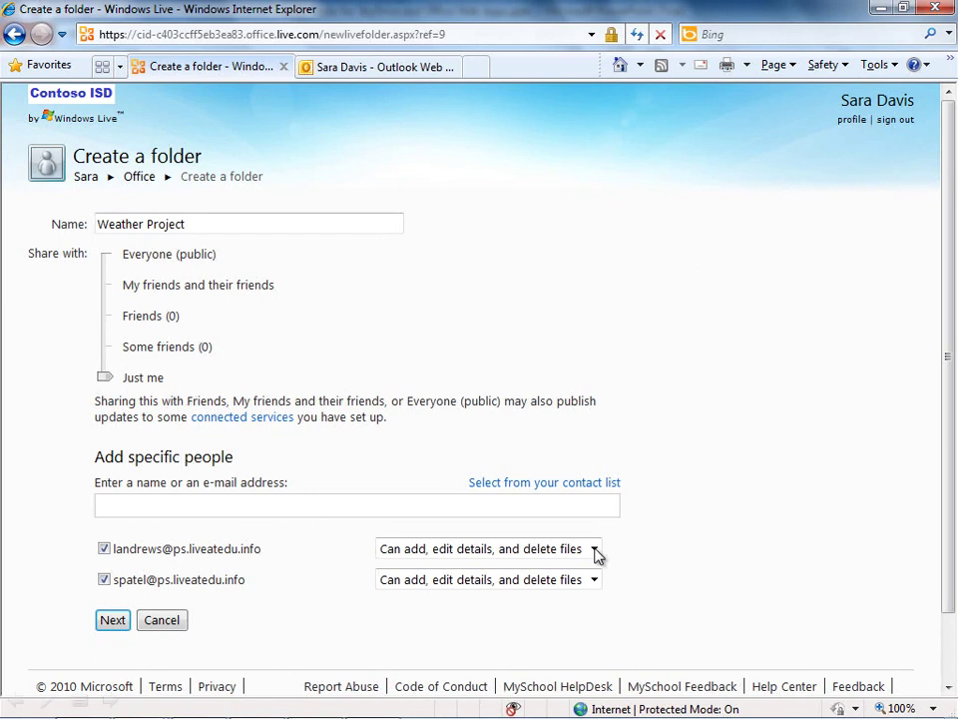
click(596, 553)
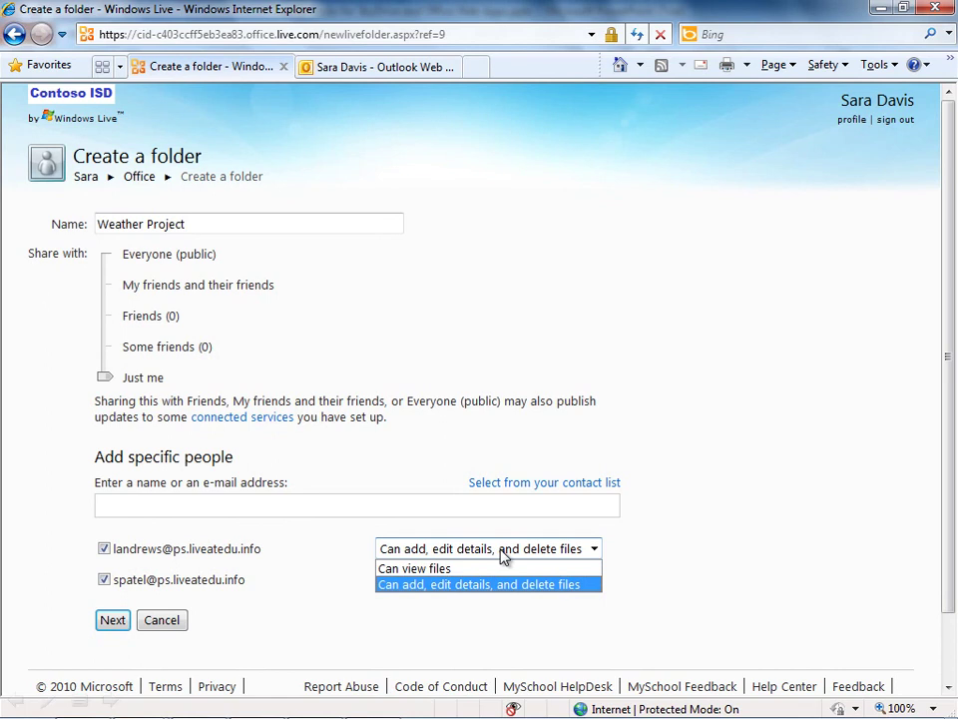
click(520, 585)
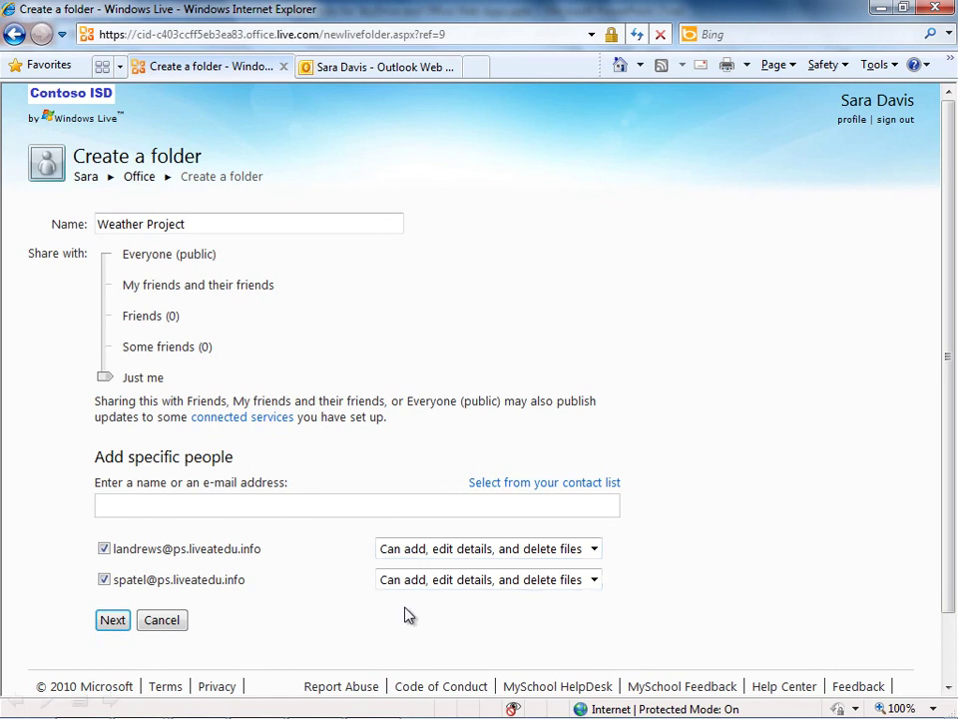
click(112, 621)
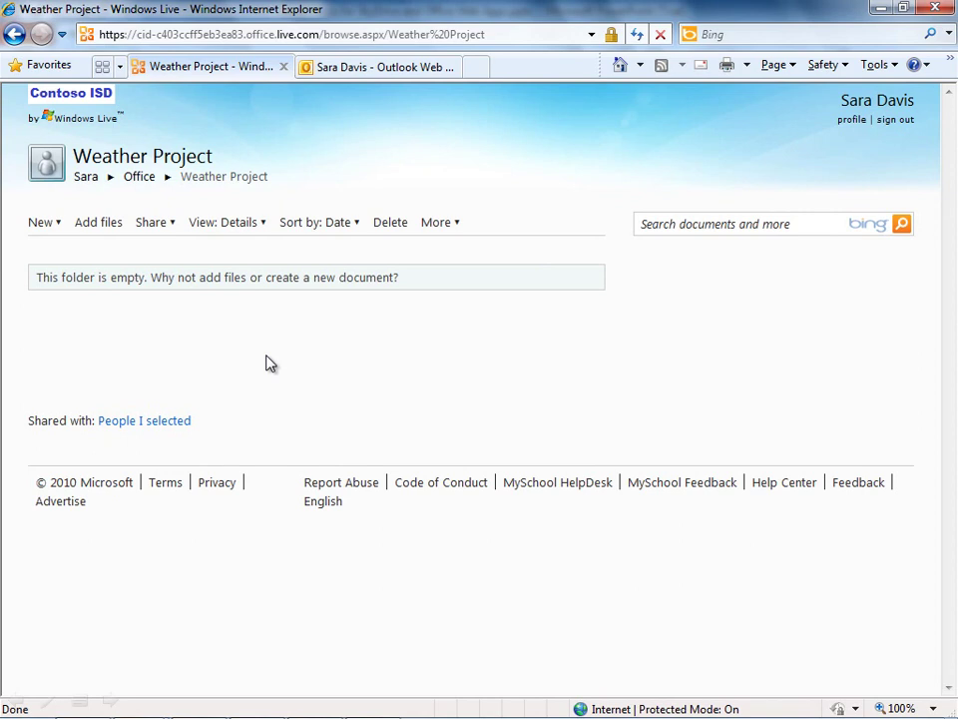
Upload Weather Data.xlsx from the computer into the Weather Project folder
click(109, 229)
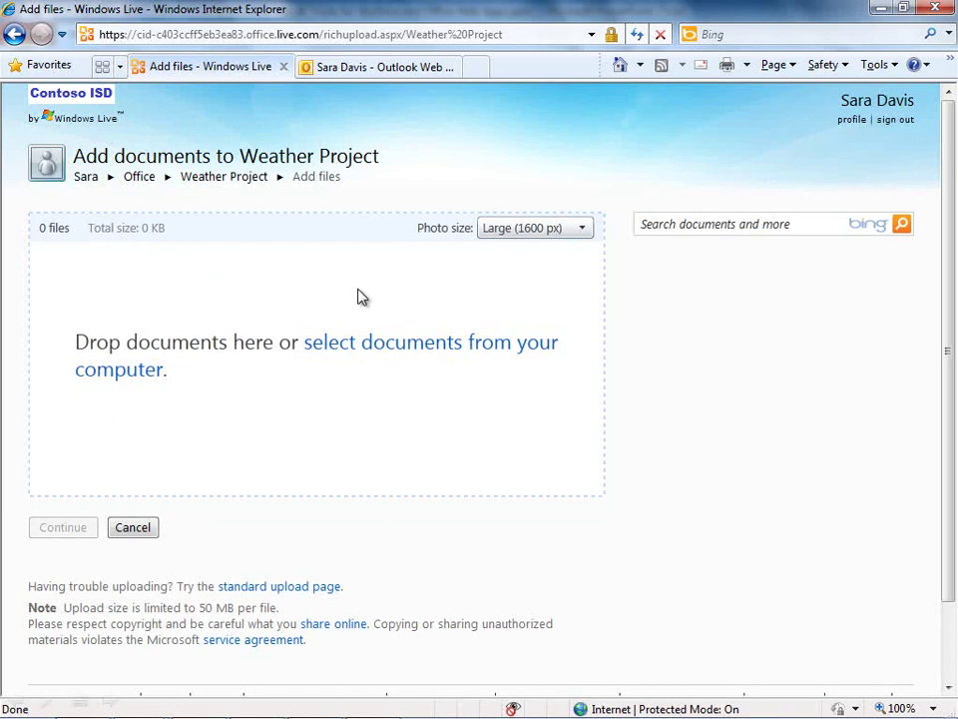
click(422, 355)
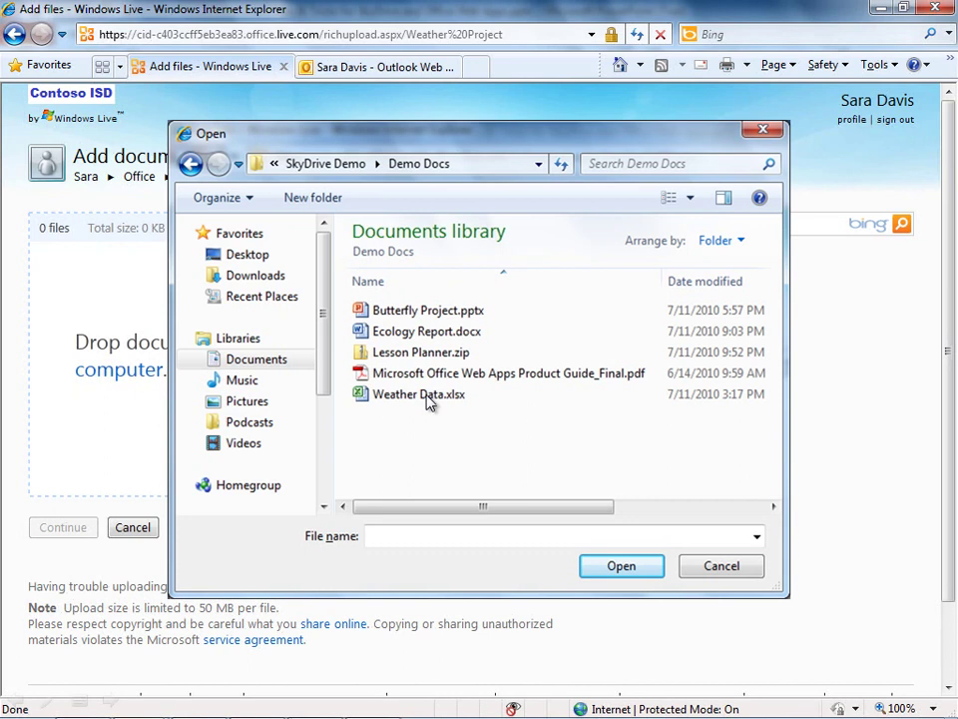
click(426, 395)
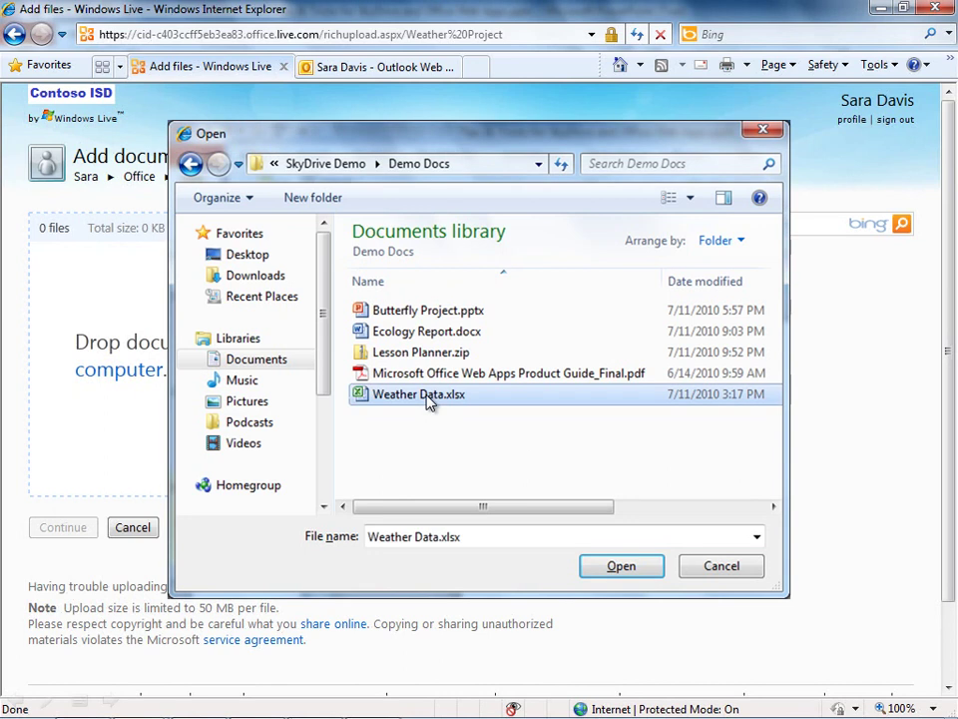
click(619, 567)
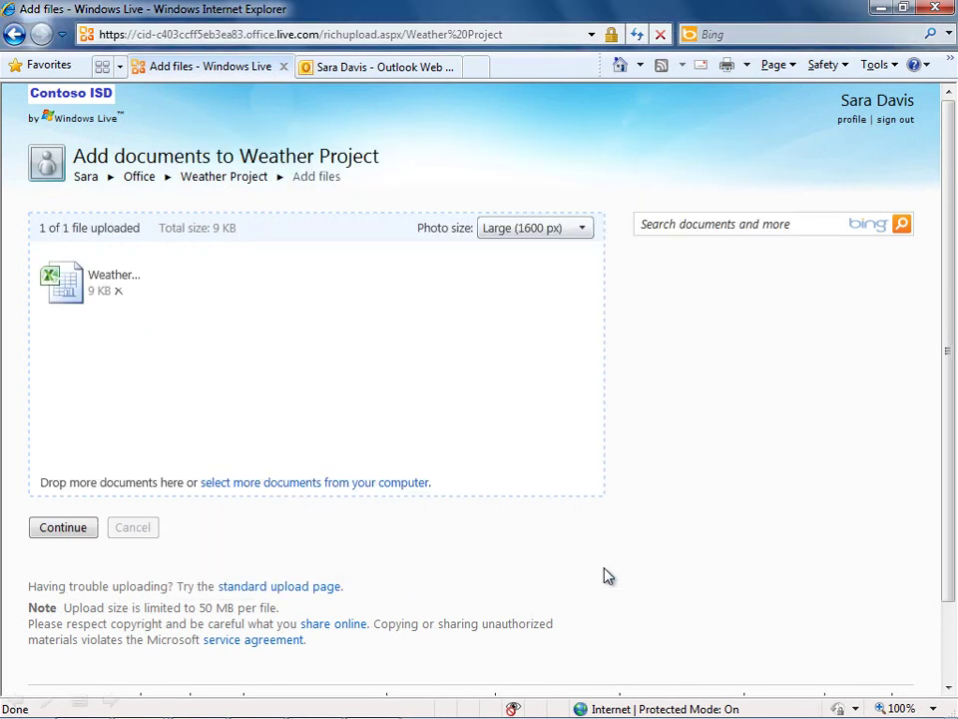
click(63, 527)
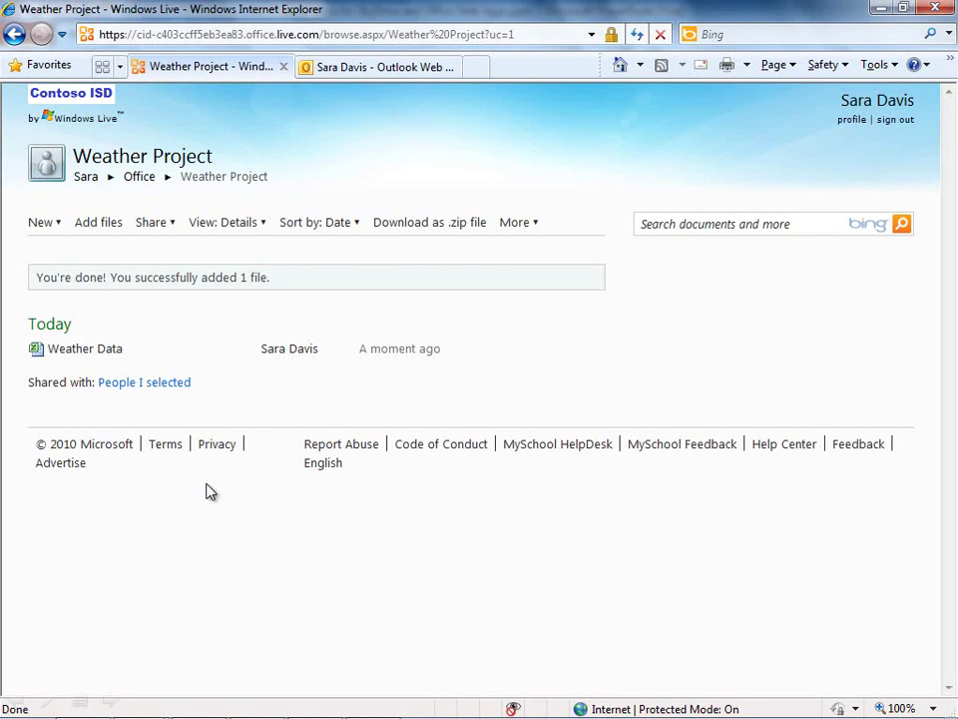
click(150, 222)
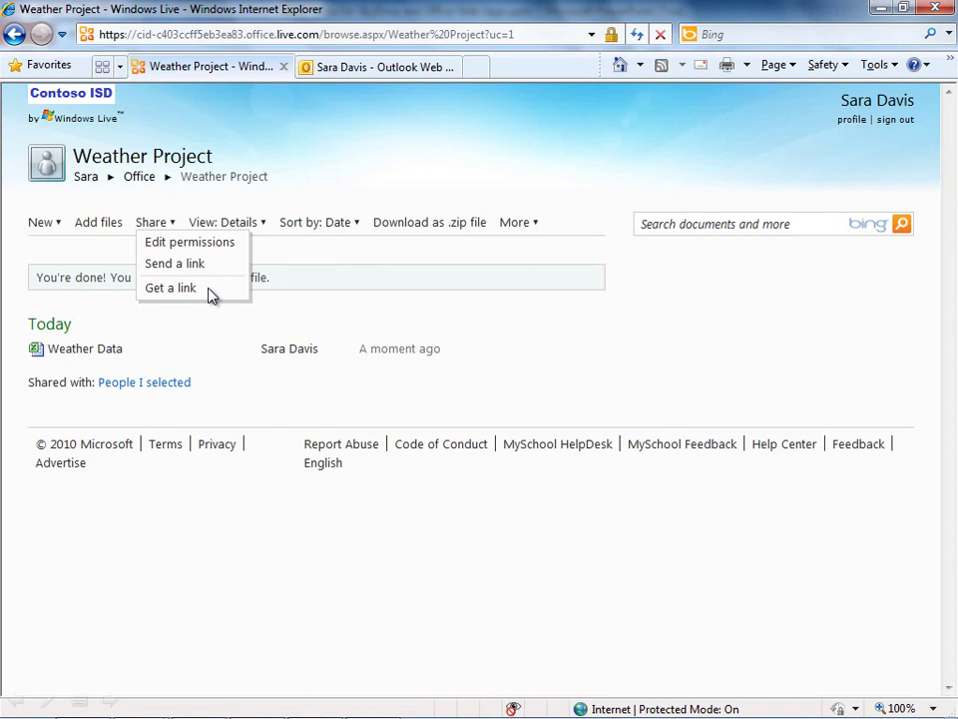
click(316, 303)
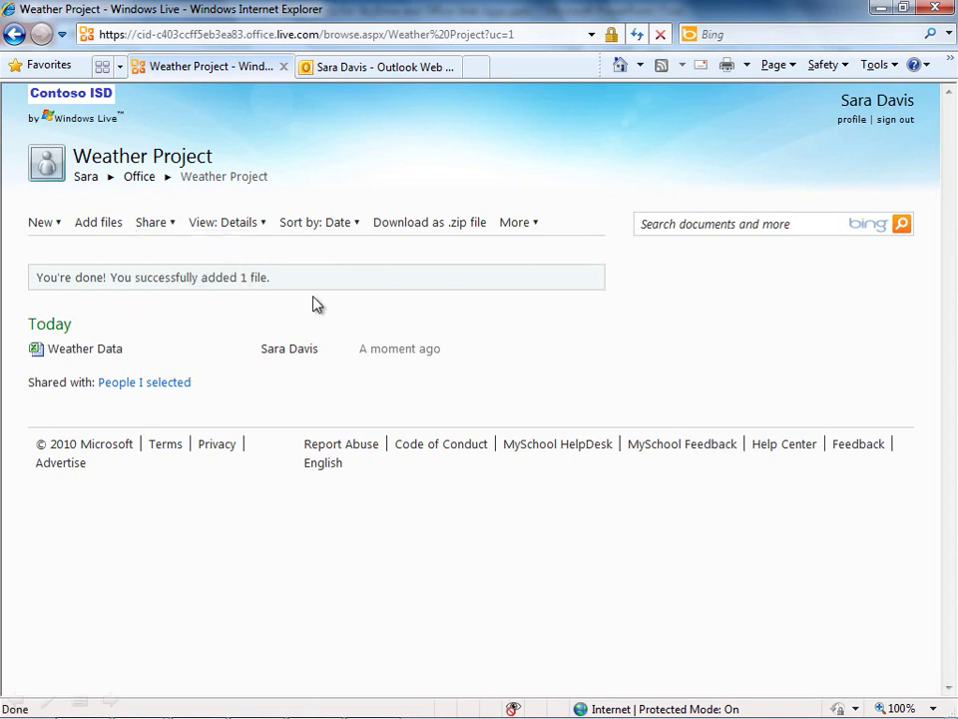